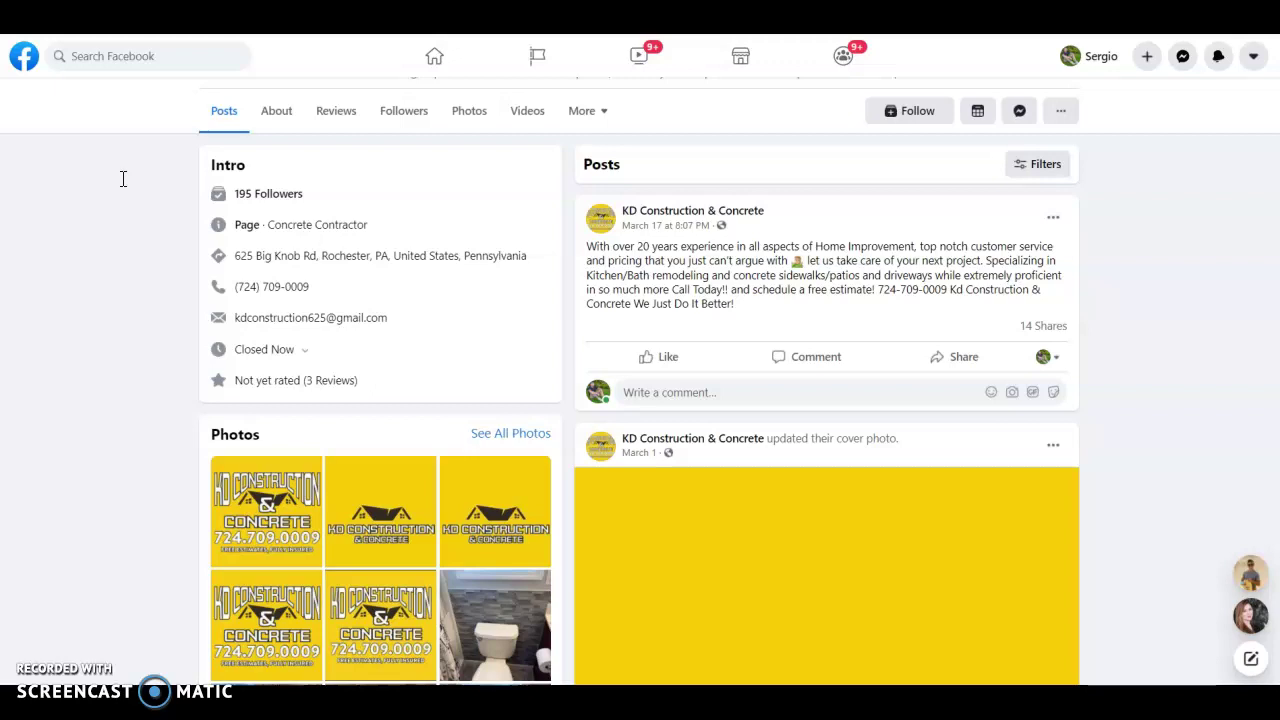
Switch from the KD Construction & Concrete Facebook page to the Carcaise Construction competitor website
{"action": "left_click", "coordinate": [57, 206]}
{"action": "left_click", "coordinate": [83, 134]}
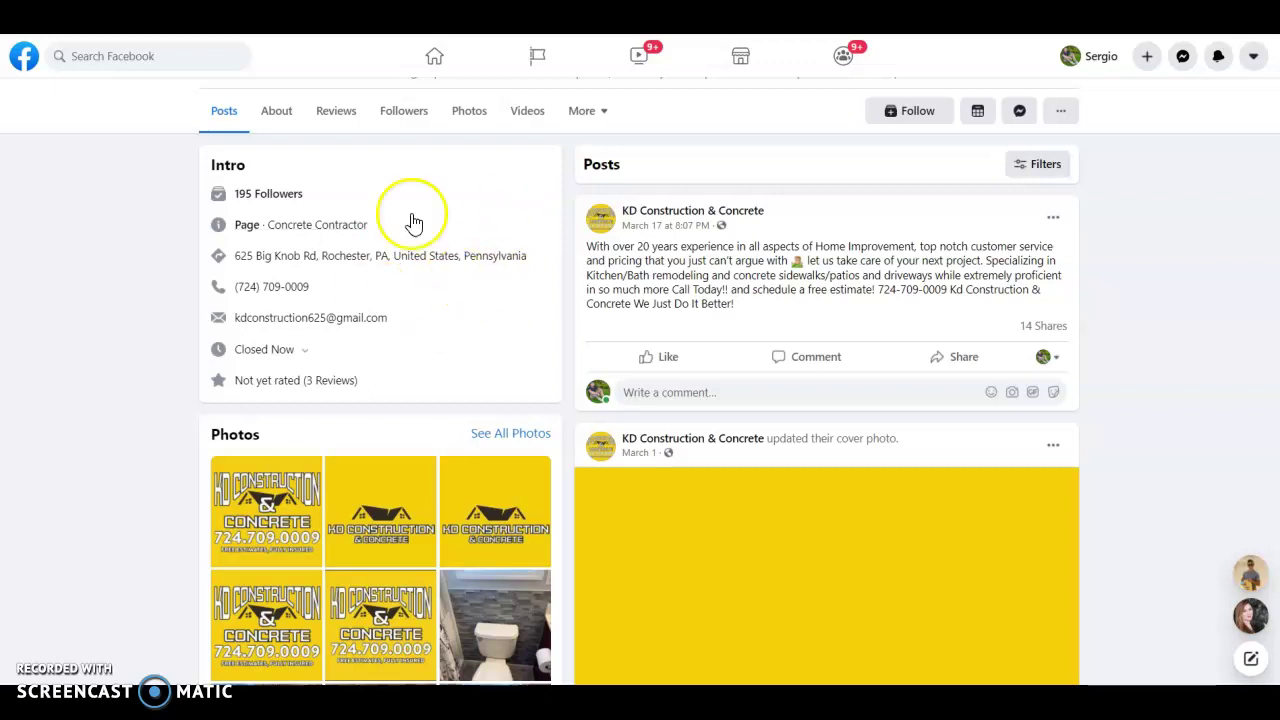
{"action": "key", "text": "ctrl+Tab"}
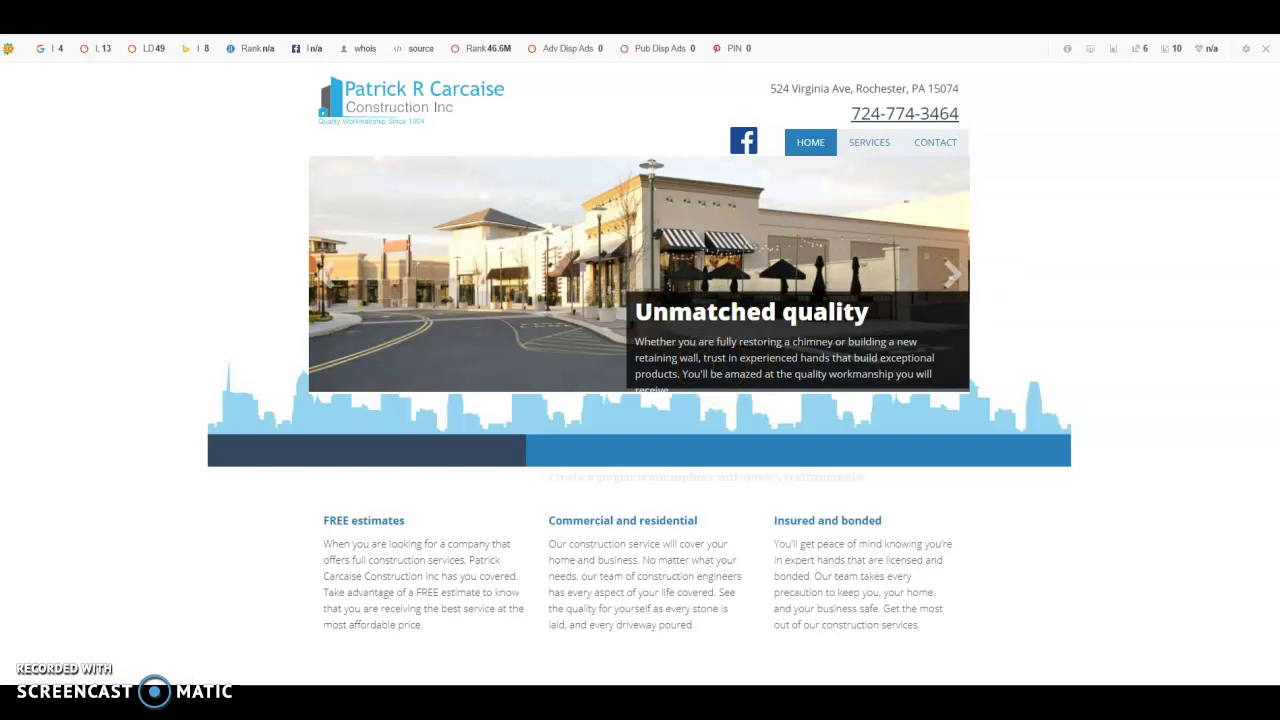
Review the Ahrefs overview of carcaiseconstruction.com and open its organic keywords report
{"action": "left_click", "coordinate": [560, 20]}
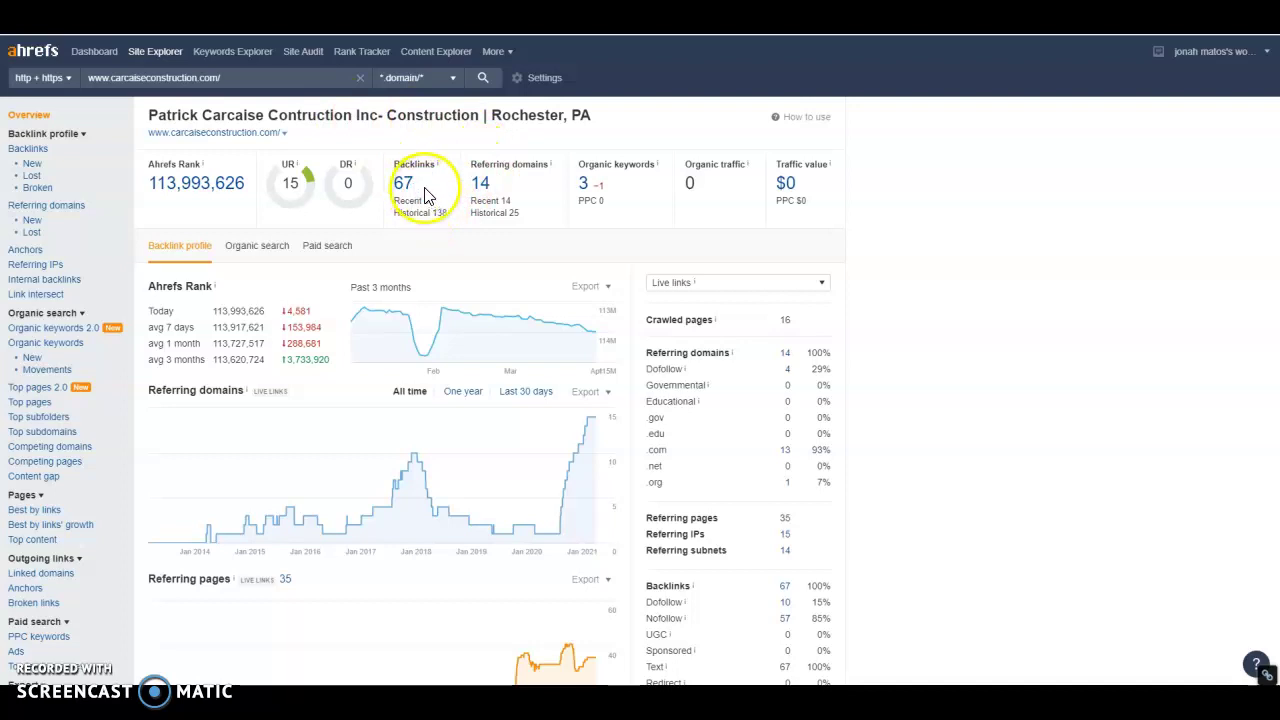
{"action": "left_click", "coordinate": [585, 192]}
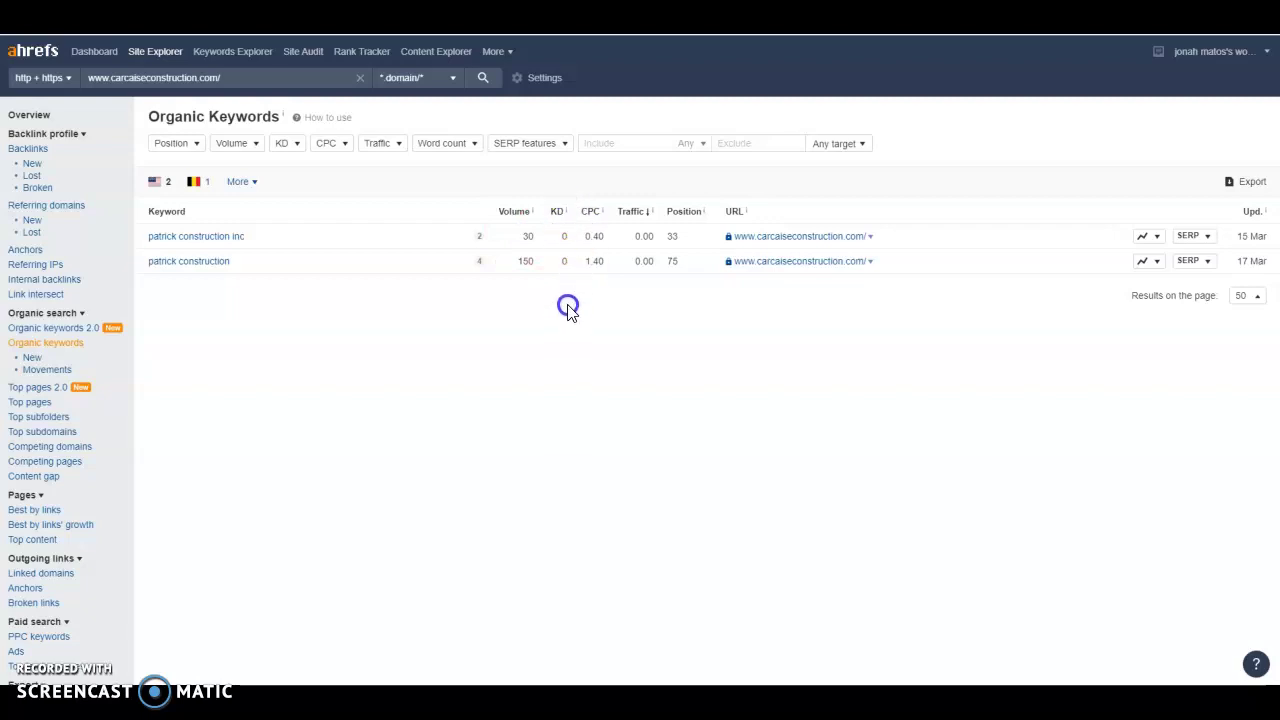
{"action": "left_click", "coordinate": [237, 181]}
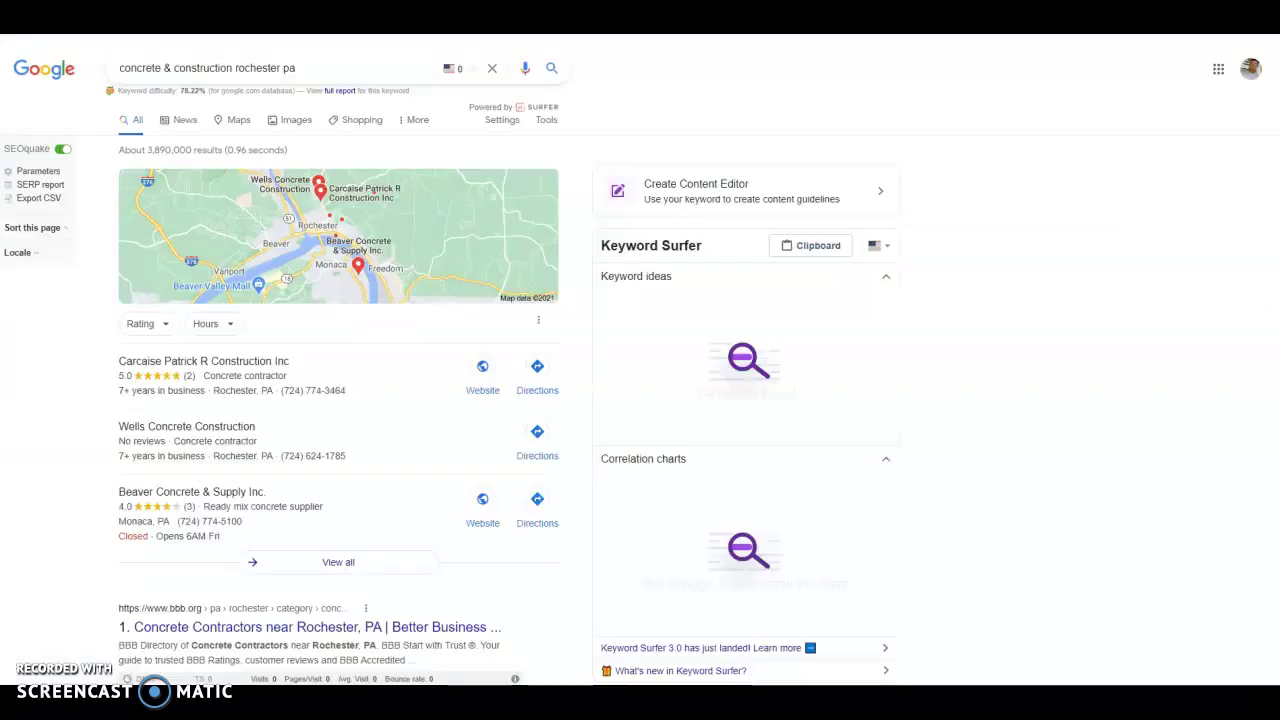
Review the Google local results for "concrete & construction rochester pa" and open the full list of local businesses
{"action": "scroll", "coordinate": [309, 86], "scroll_direction": "down", "scroll_amount": 2}
{"action": "scroll", "coordinate": [183, 140], "scroll_direction": "up", "scroll_amount": 2}
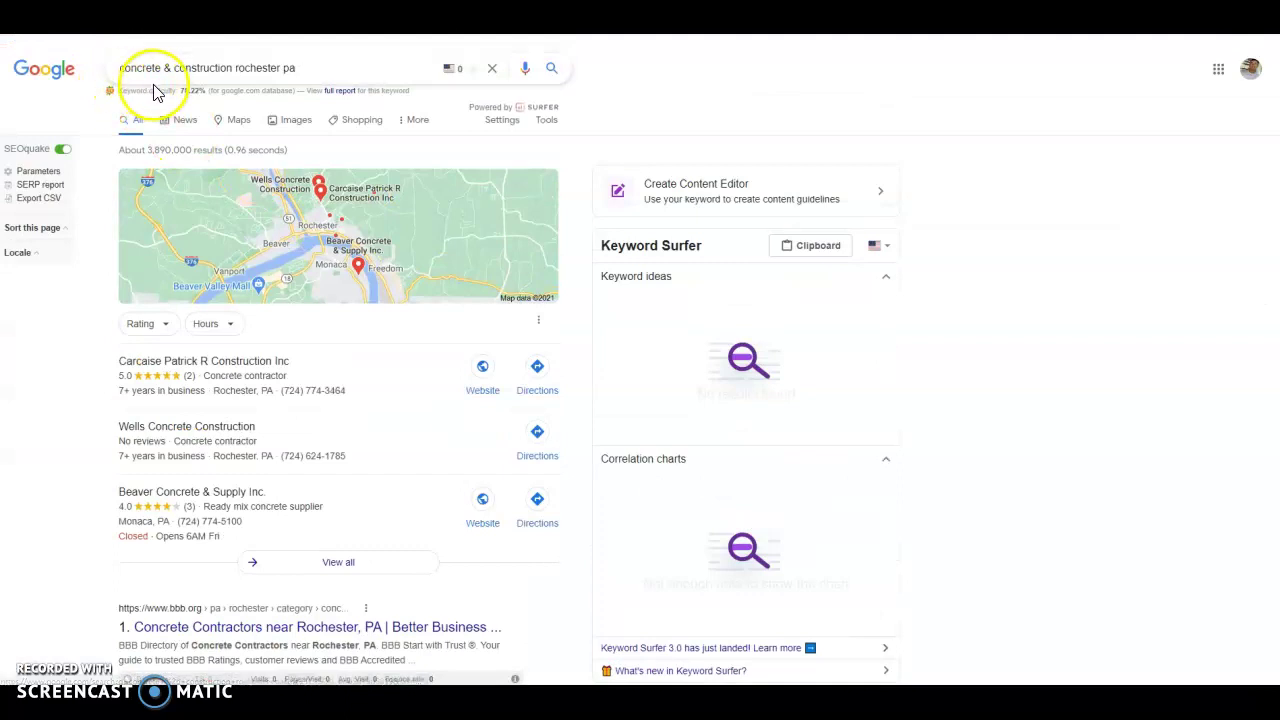
{"action": "scroll", "coordinate": [294, 171], "scroll_direction": "down", "scroll_amount": 3}
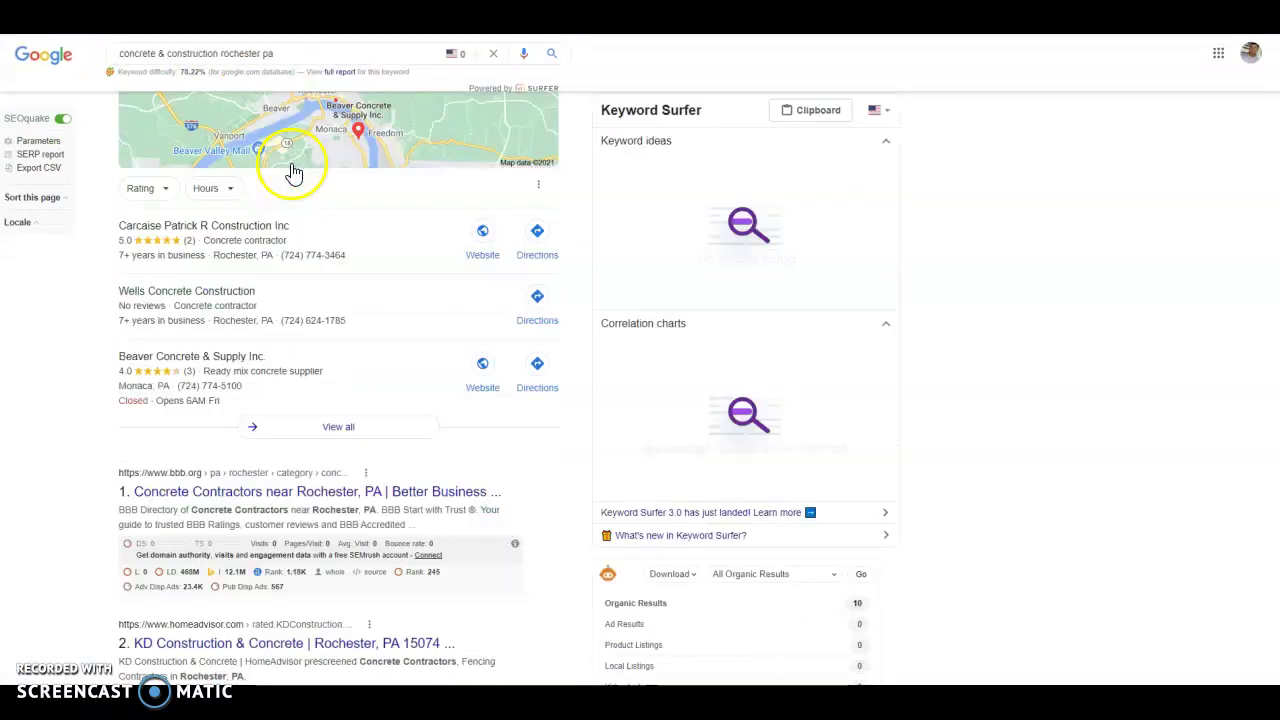
{"action": "left_click", "coordinate": [336, 361]}
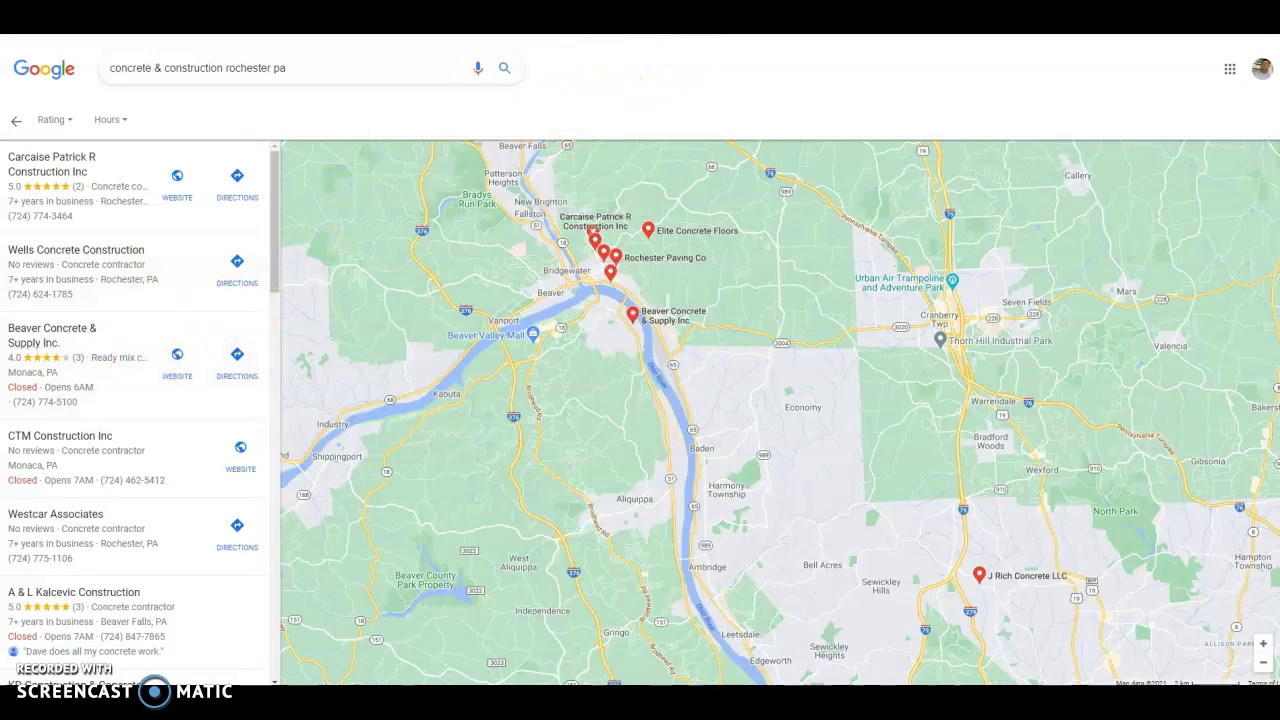
Examine the competitor's citation sources in Local Citation Finder, from the search summary down through the listed sites
{"action": "left_click", "coordinate": [550, 18]}
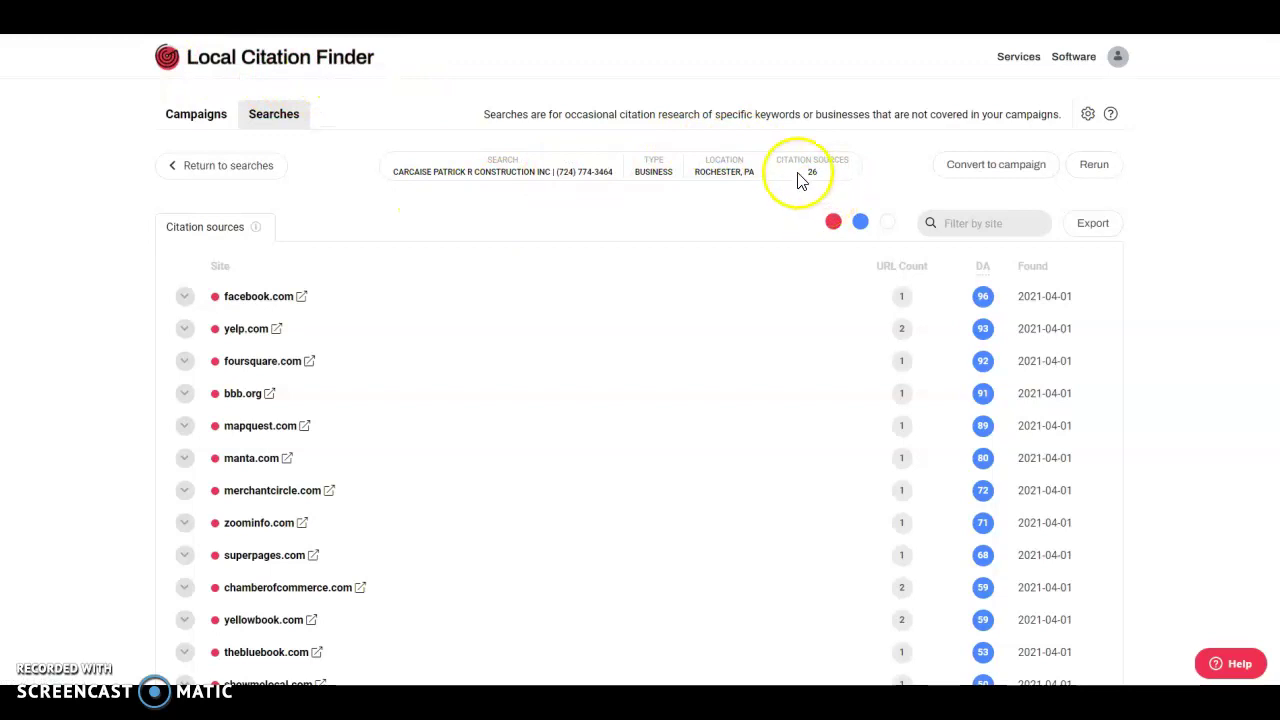
{"action": "scroll", "coordinate": [306, 206], "scroll_direction": "down", "scroll_amount": 3}
{"action": "scroll", "coordinate": [480, 262], "scroll_direction": "up", "scroll_amount": 2}
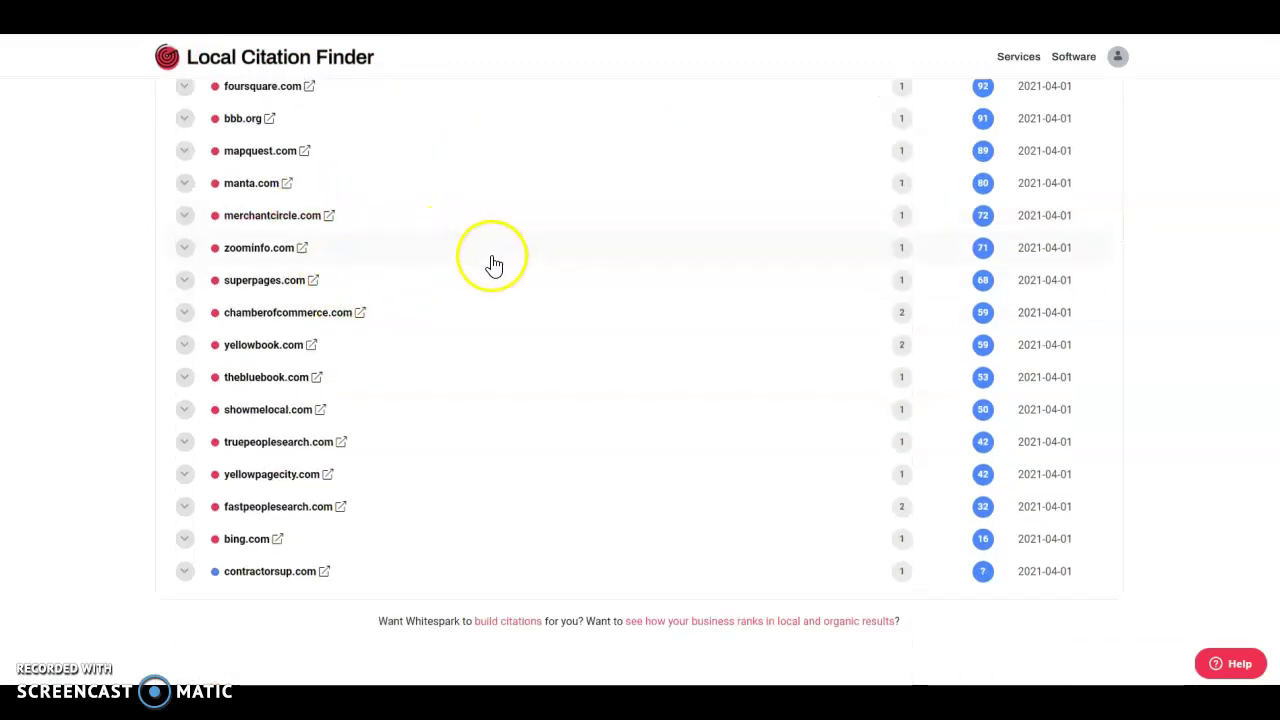
{"action": "scroll", "coordinate": [286, 286], "scroll_direction": "down", "scroll_amount": 2}
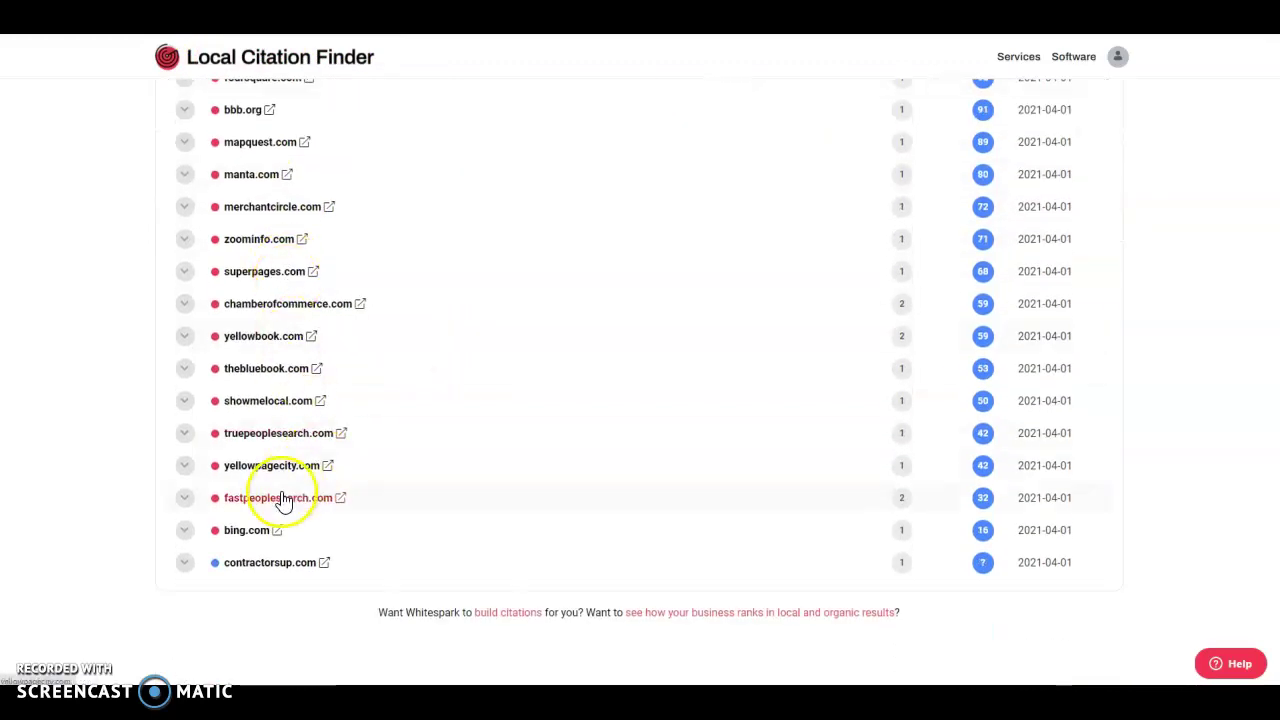
{"action": "scroll", "coordinate": [260, 334], "scroll_direction": "up", "scroll_amount": 2}
{"action": "scroll", "coordinate": [795, 140], "scroll_direction": "up", "scroll_amount": 1}
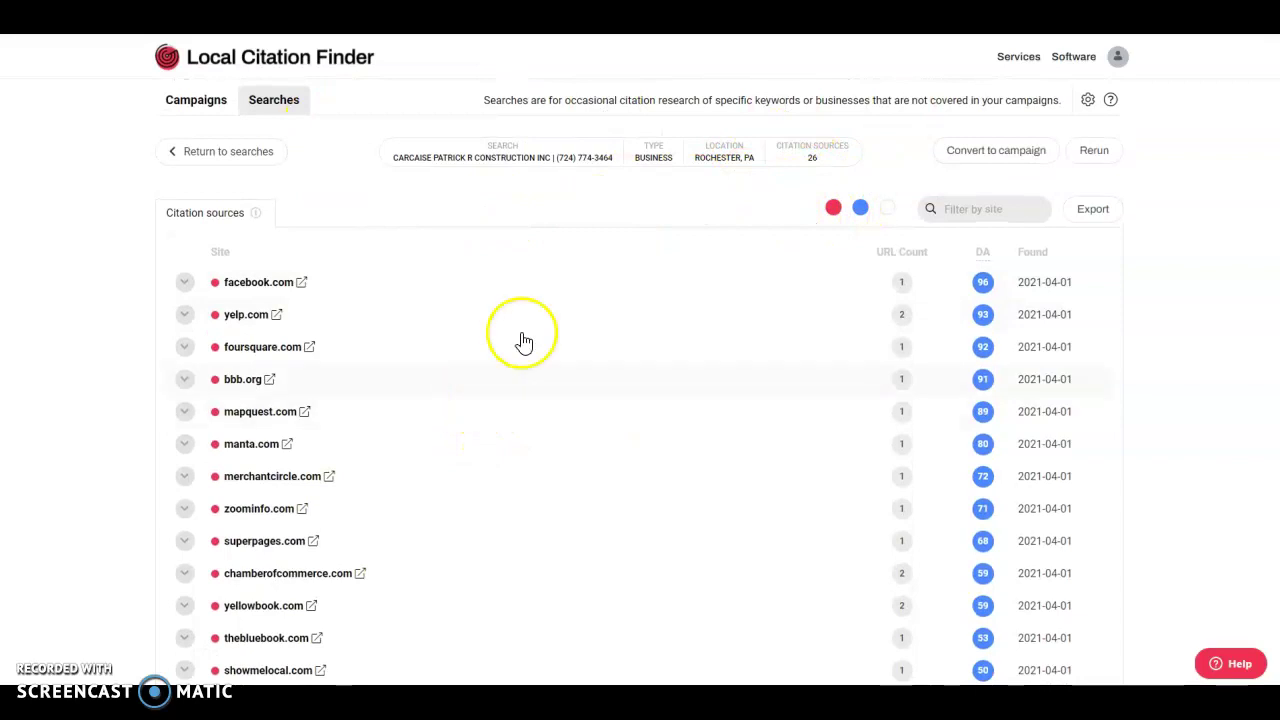
{"action": "scroll", "coordinate": [526, 223], "scroll_direction": "down", "scroll_amount": 1}
{"action": "scroll", "coordinate": [700, 190], "scroll_direction": "up", "scroll_amount": 1}
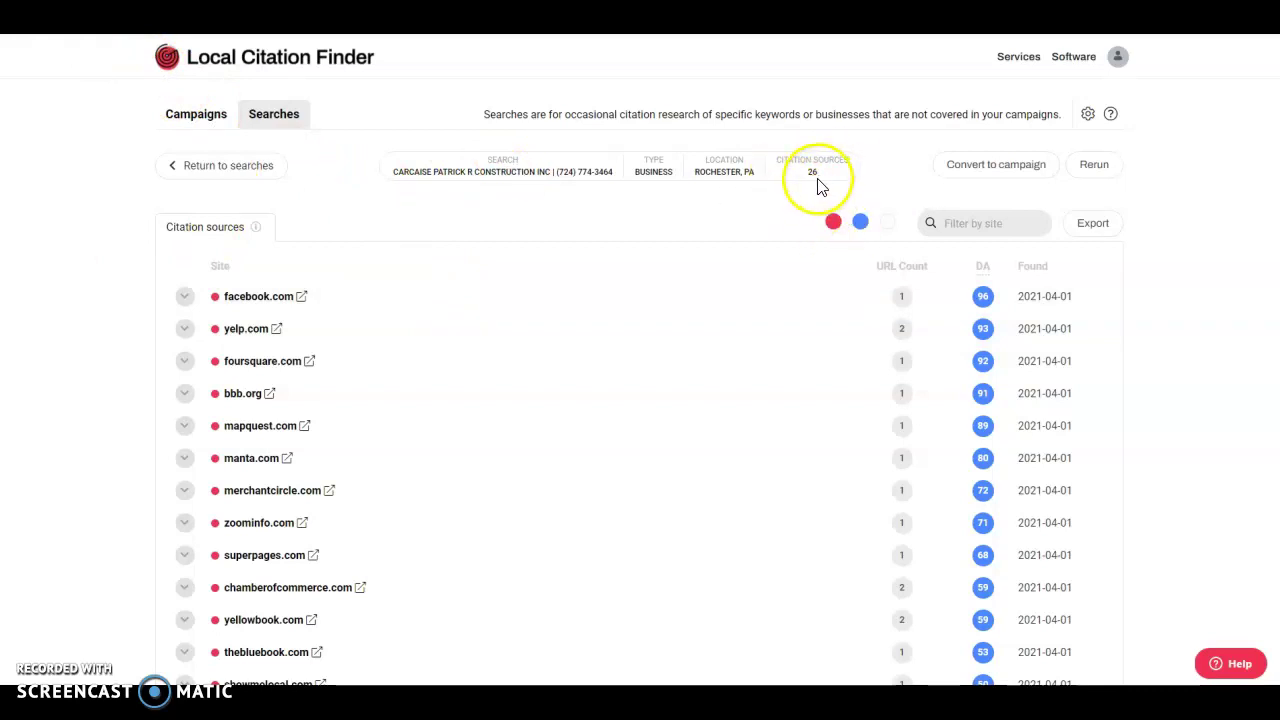
{"action": "scroll", "coordinate": [457, 219], "scroll_direction": "down", "scroll_amount": 2}
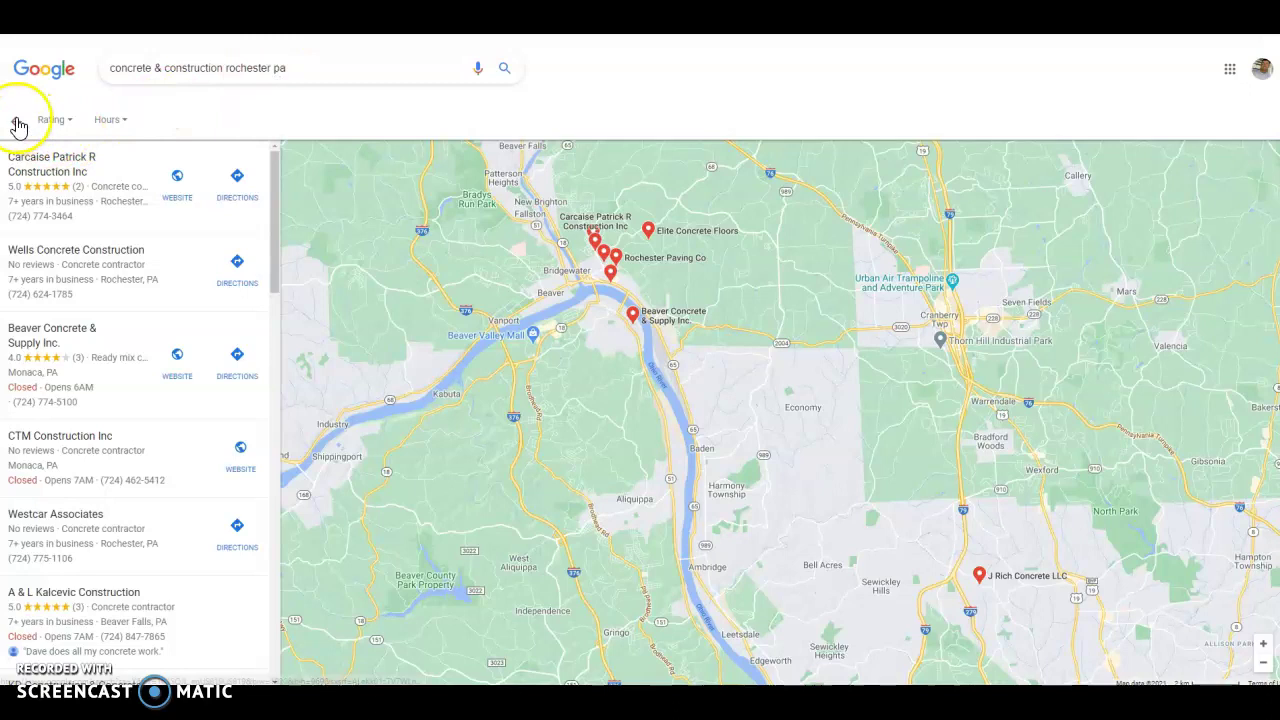
Return from the local business list to the main Google results and examine the ranked organic listings, including the competitor's site
{"action": "left_click", "coordinate": [16, 122]}
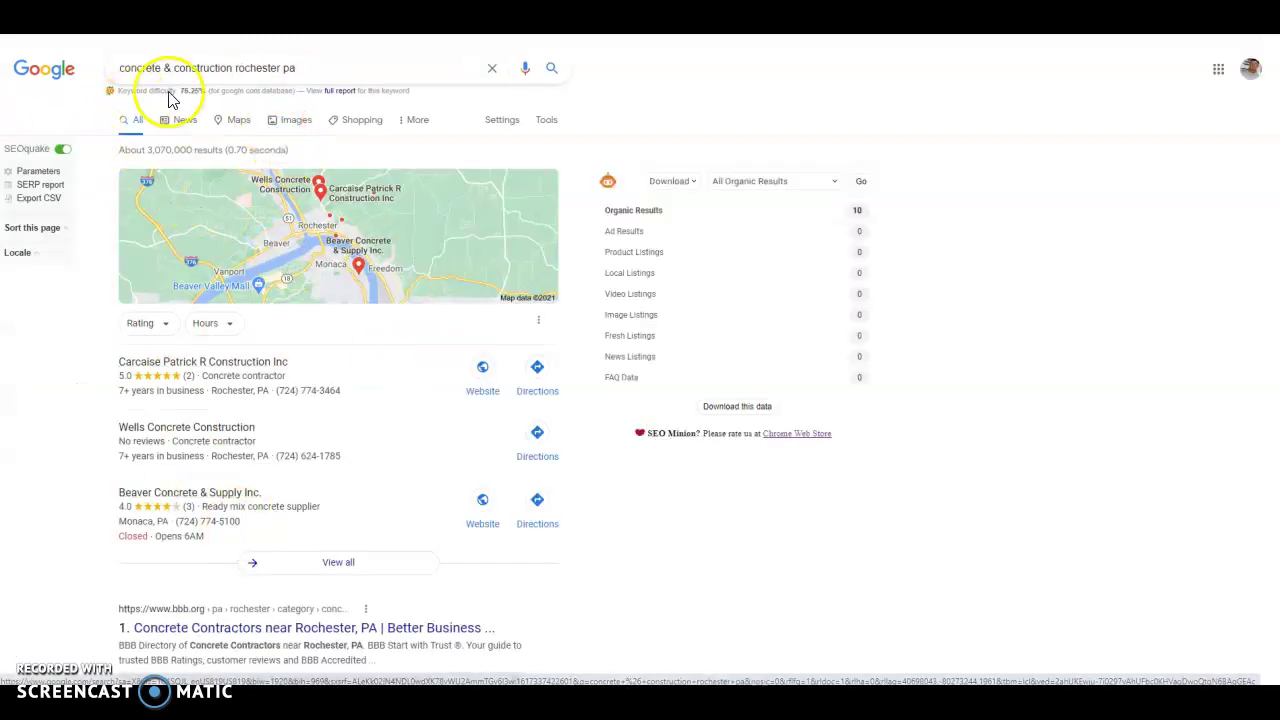
{"action": "scroll", "coordinate": [290, 200], "scroll_direction": "down", "scroll_amount": 3}
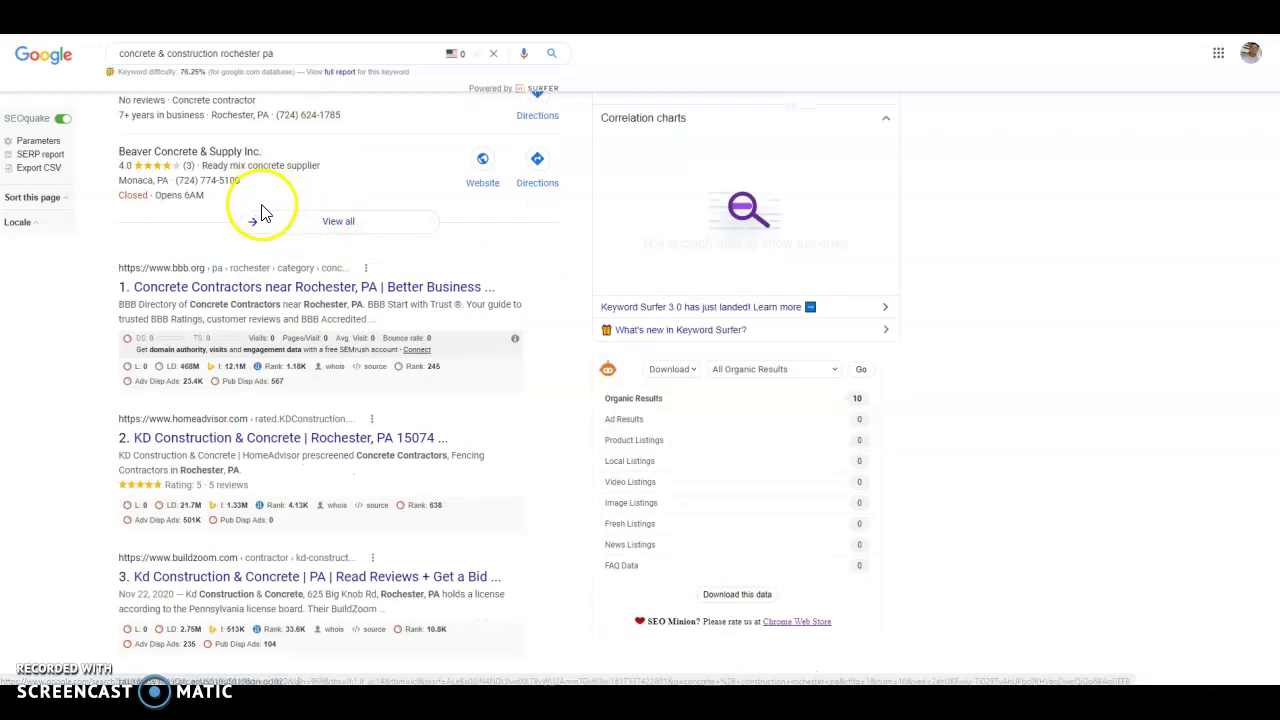
{"action": "scroll", "coordinate": [270, 260], "scroll_direction": "down", "scroll_amount": 2}
{"action": "scroll", "coordinate": [300, 300], "scroll_direction": "down", "scroll_amount": 2}
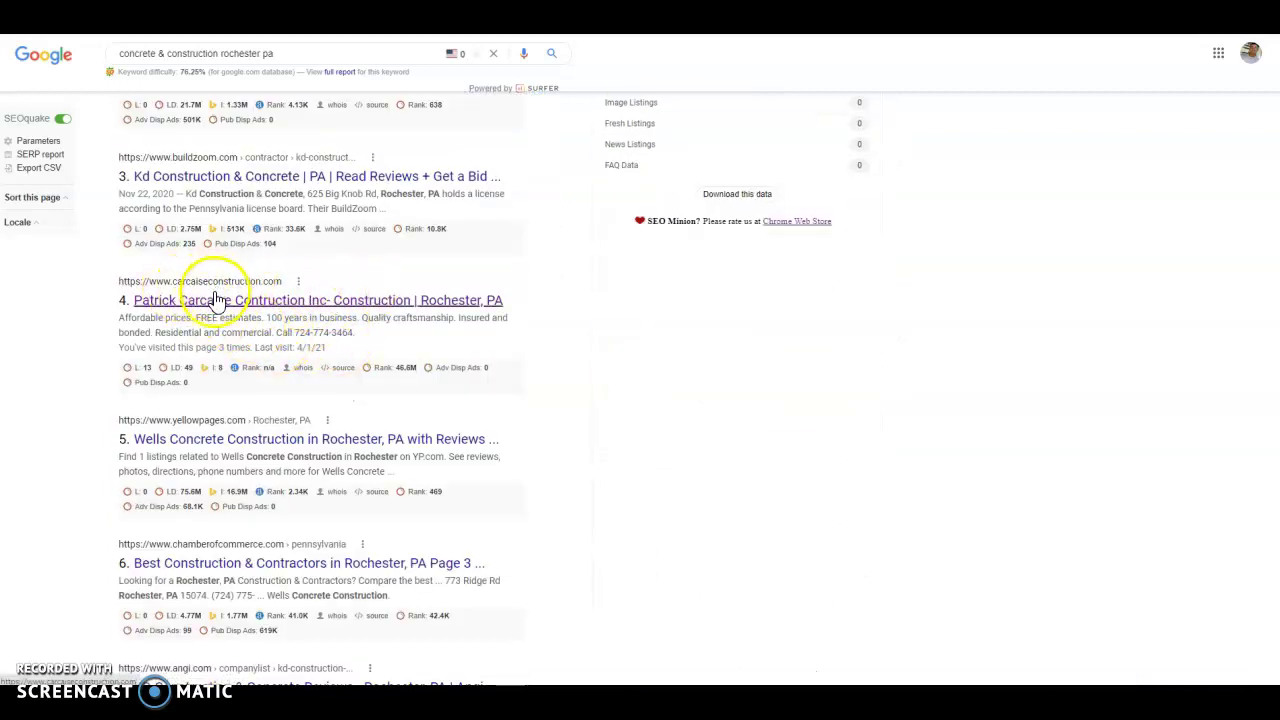
{"action": "scroll", "coordinate": [220, 560], "scroll_direction": "down", "scroll_amount": 2}
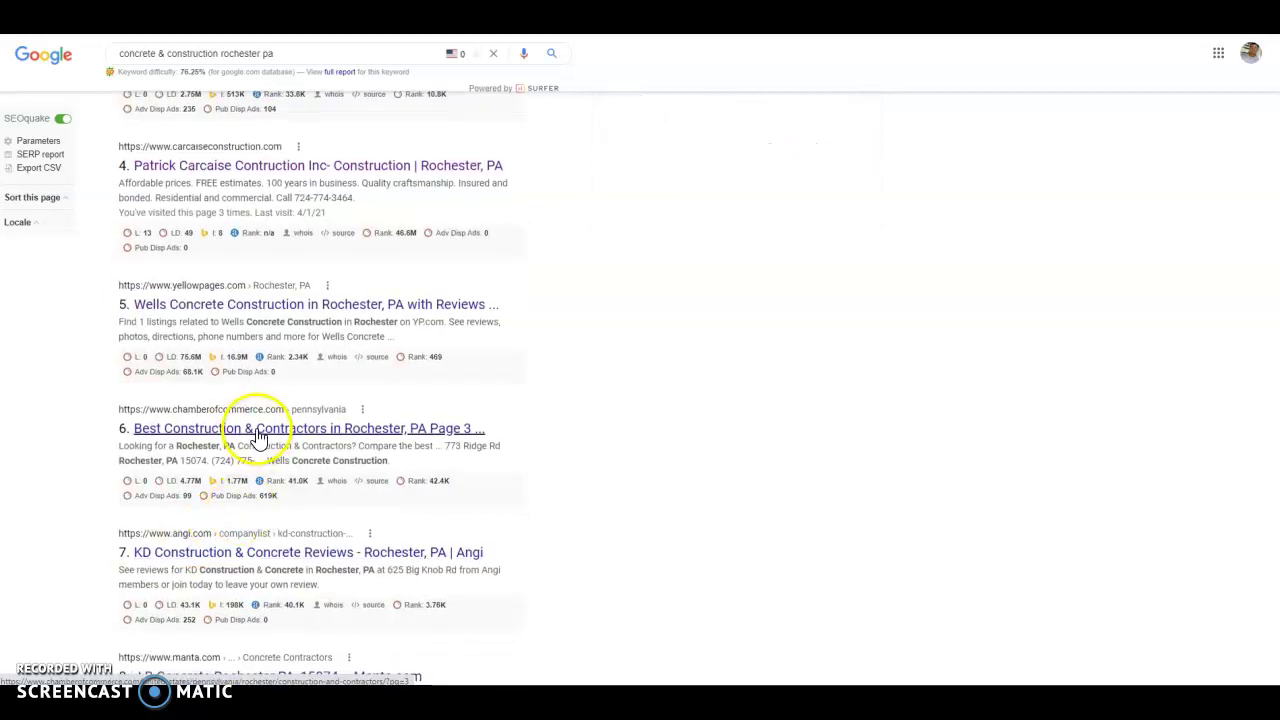
{"action": "scroll", "coordinate": [266, 431], "scroll_direction": "down", "scroll_amount": 2}
{"action": "scroll", "coordinate": [236, 480], "scroll_direction": "down", "scroll_amount": 4}
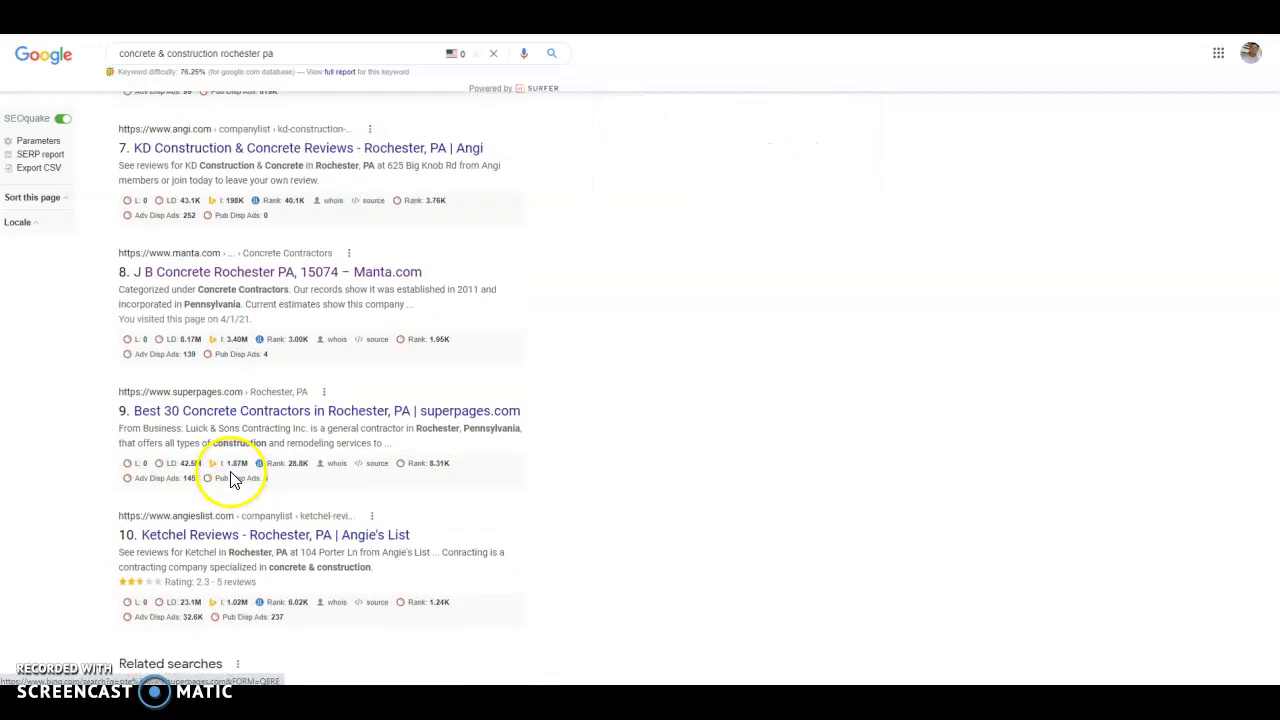
{"action": "scroll", "coordinate": [258, 430], "scroll_direction": "up", "scroll_amount": 7}
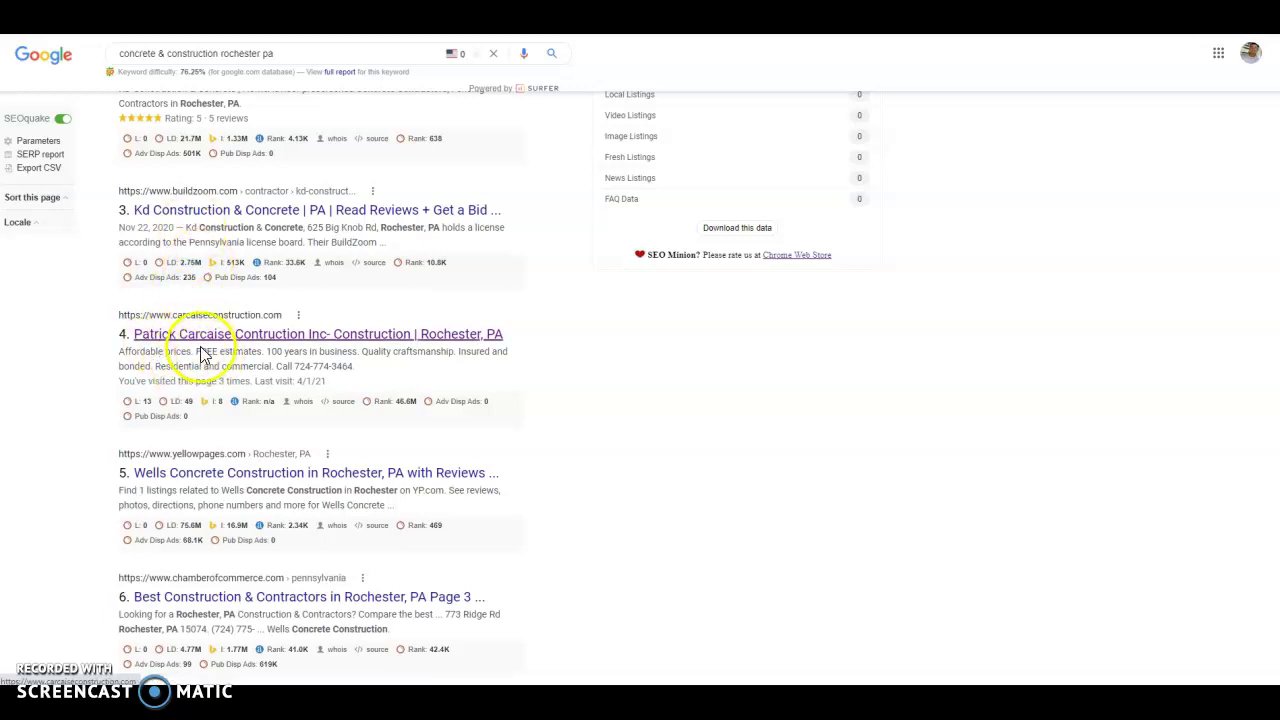
{"action": "left_click", "coordinate": [287, 341]}
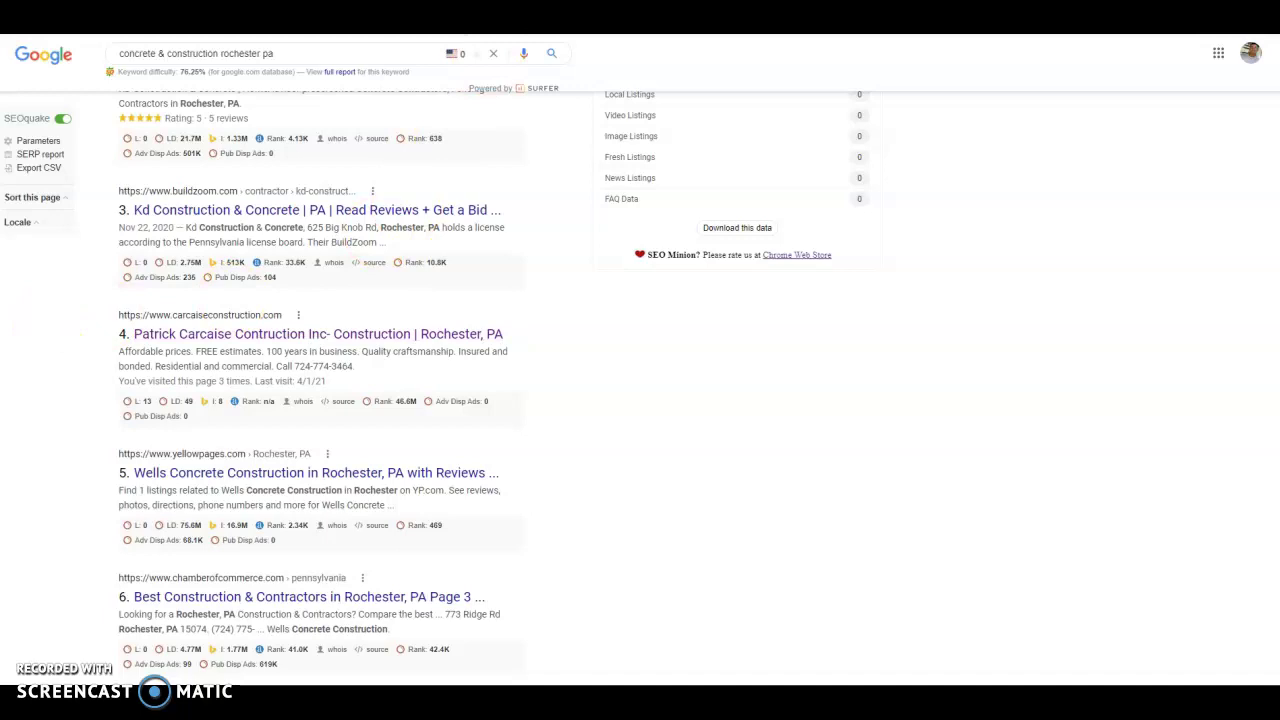
Return to the Ahrefs overview of carcaiseconstruction.com and open its backlinks report
{"action": "left_click", "coordinate": [385, 36]}
{"action": "left_click", "coordinate": [40, 120]}
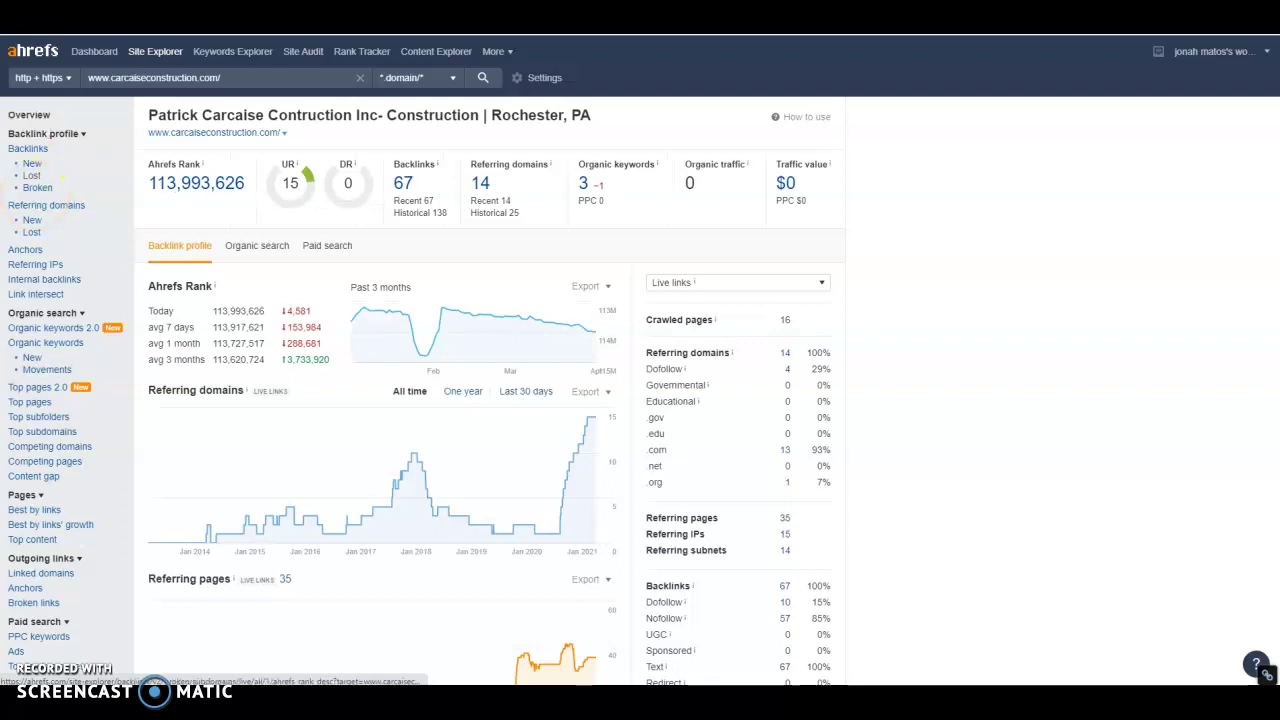
{"action": "left_click", "coordinate": [403, 188]}
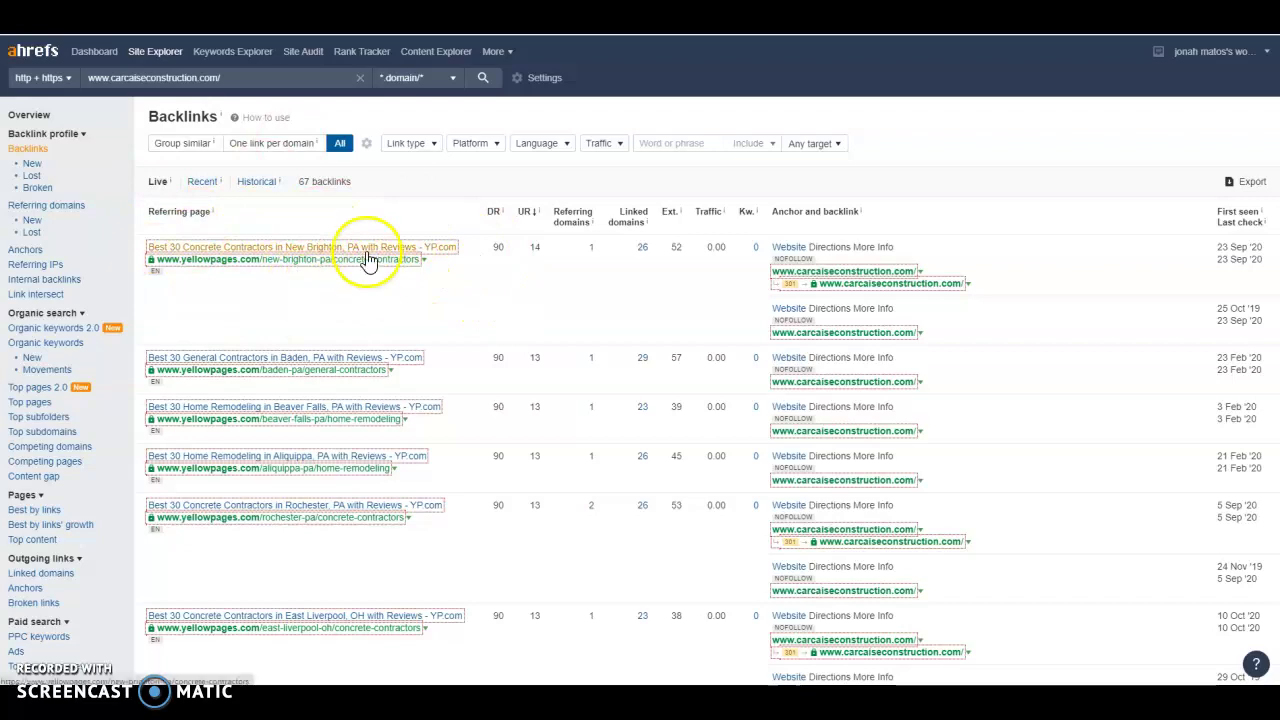
Examine the referring pages and anchors in the competitor's backlinks report
{"action": "scroll", "coordinate": [366, 263], "scroll_direction": "down", "scroll_amount": 3}
{"action": "scroll", "coordinate": [400, 415], "scroll_direction": "down", "scroll_amount": 4}
{"action": "scroll", "coordinate": [400, 415], "scroll_direction": "down", "scroll_amount": 10}
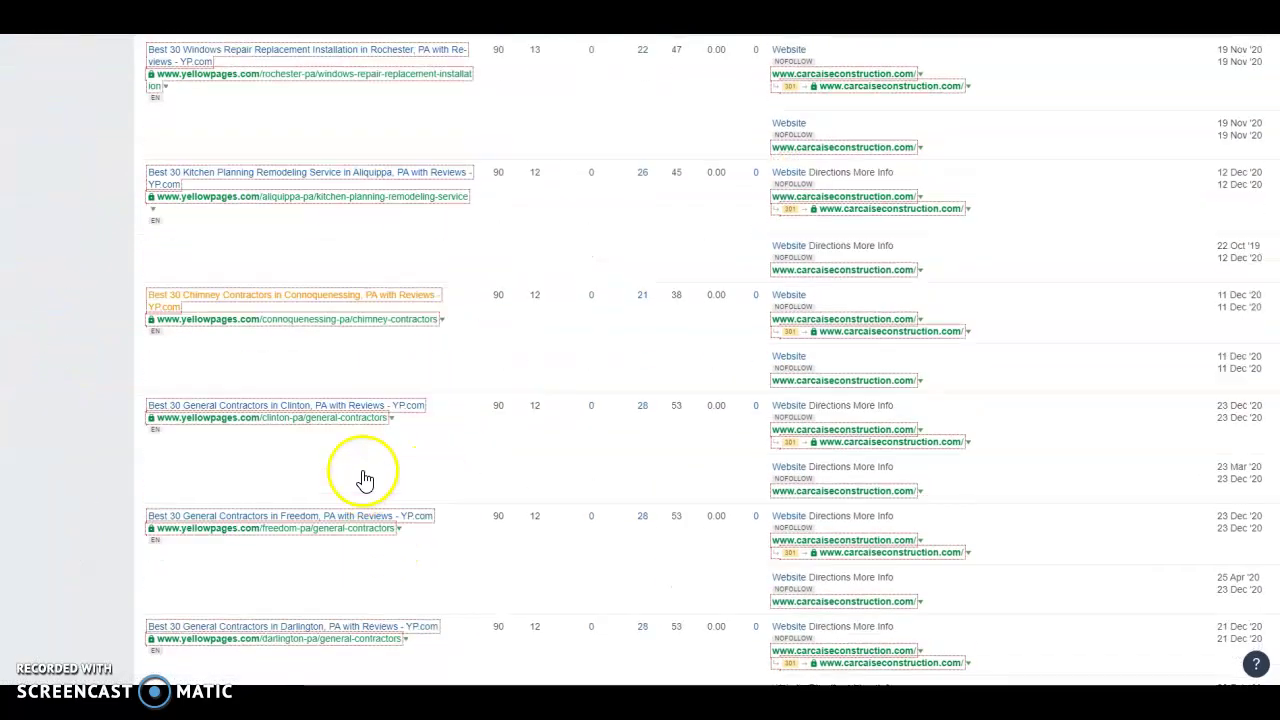
{"action": "scroll", "coordinate": [497, 408], "scroll_direction": "up", "scroll_amount": 15}
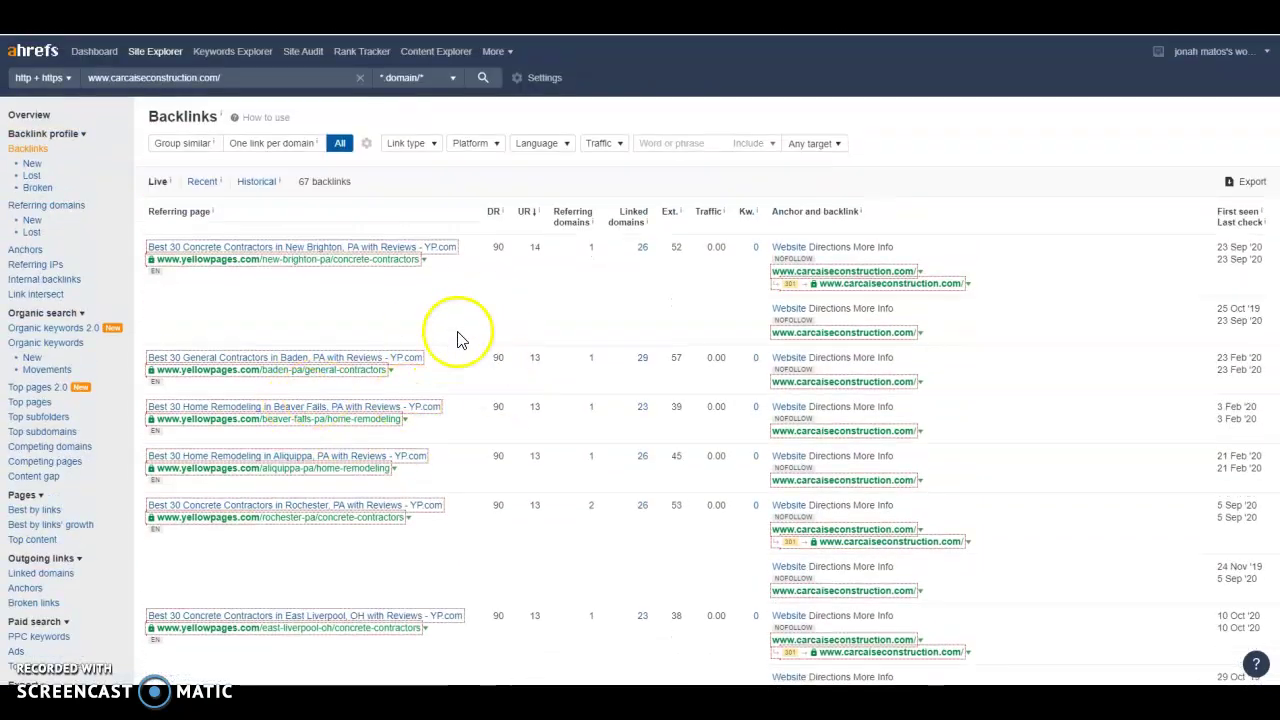
{"action": "scroll", "coordinate": [462, 397], "scroll_direction": "down", "scroll_amount": 10}
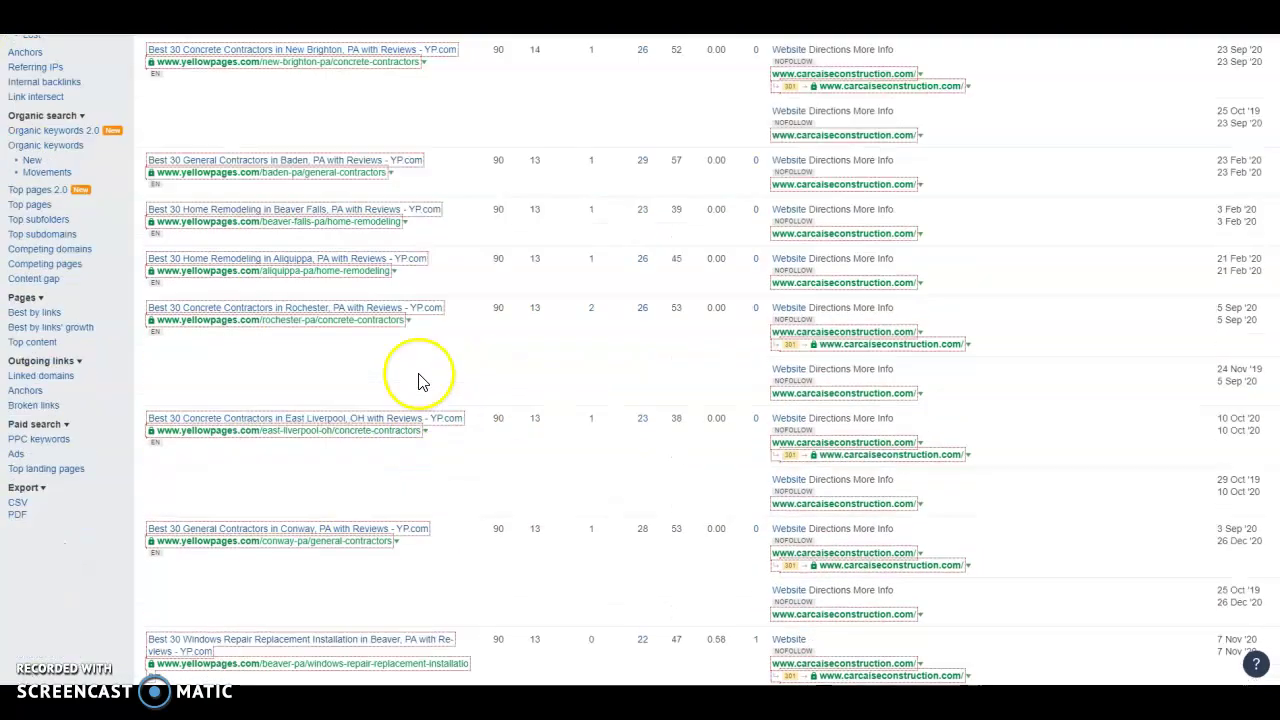
{"action": "scroll", "coordinate": [443, 513], "scroll_direction": "down", "scroll_amount": 3}
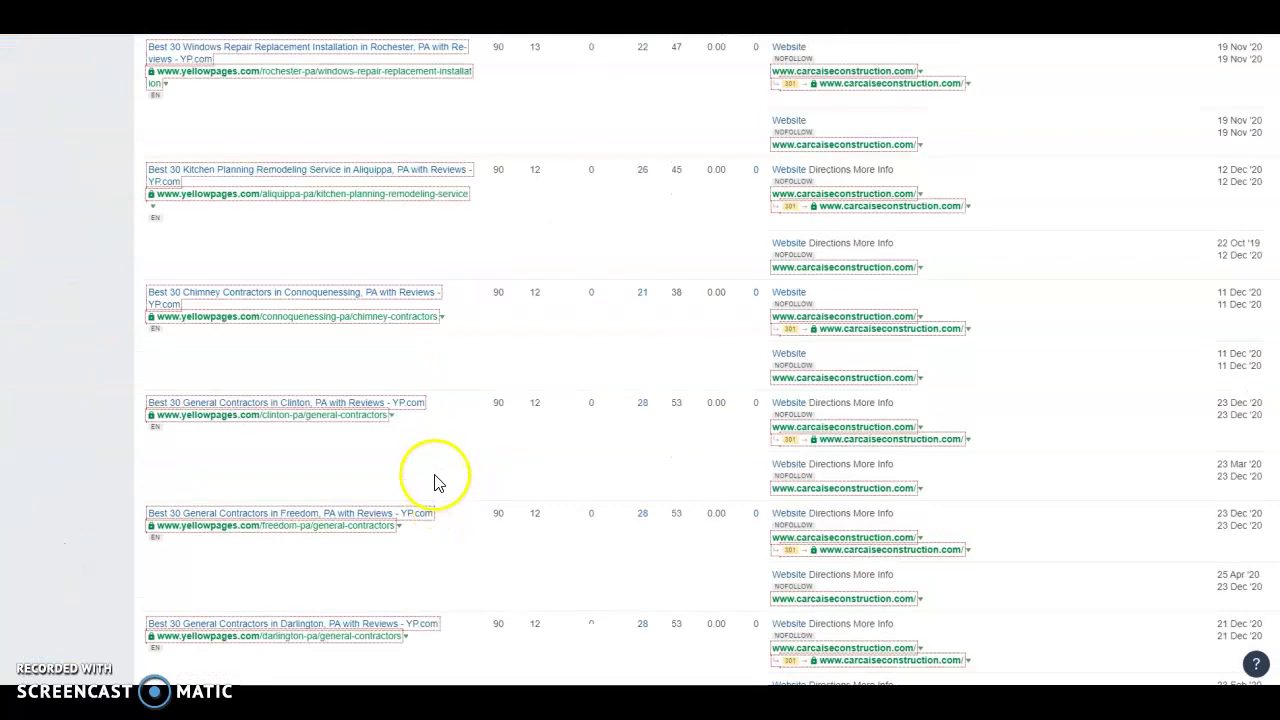
{"action": "scroll", "coordinate": [434, 480], "scroll_direction": "up", "scroll_amount": 15}
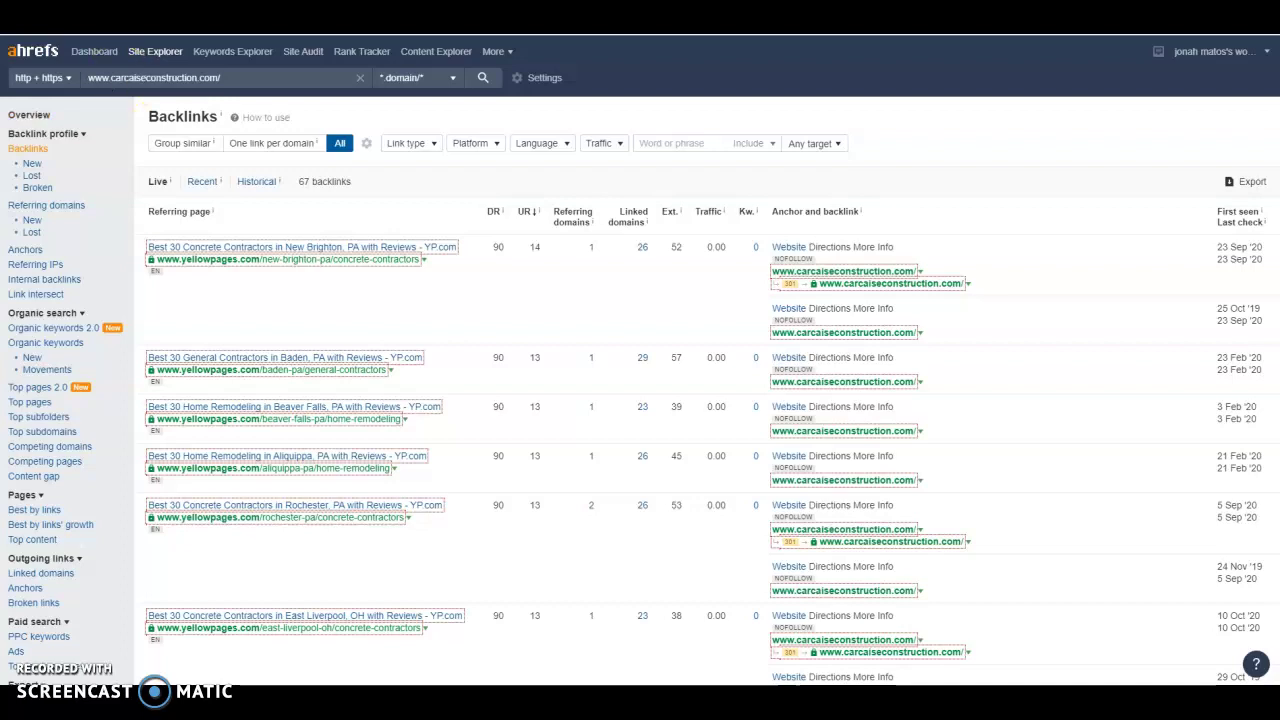
Revisit the competitor's website and its citation source list, ending back on the Ahrefs backlinks report
{"action": "key", "text": "ctrl+Tab"}
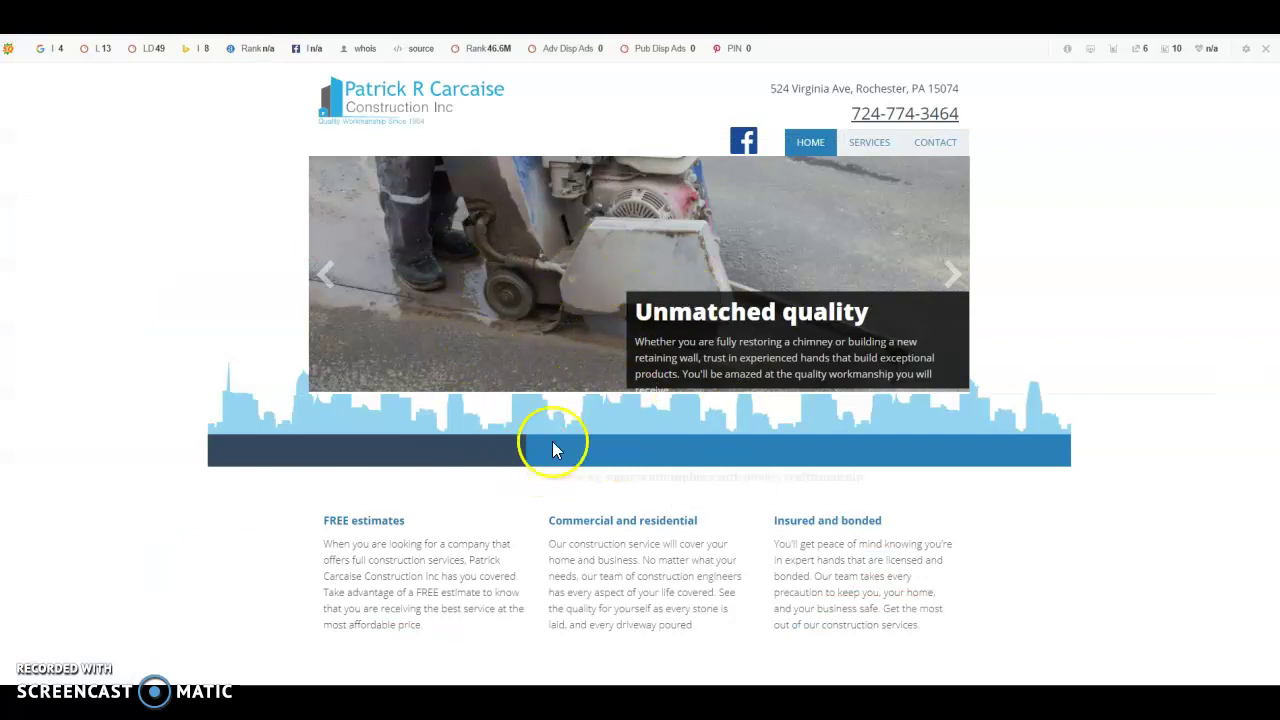
{"action": "mouse_move", "coordinate": [876, 143]}
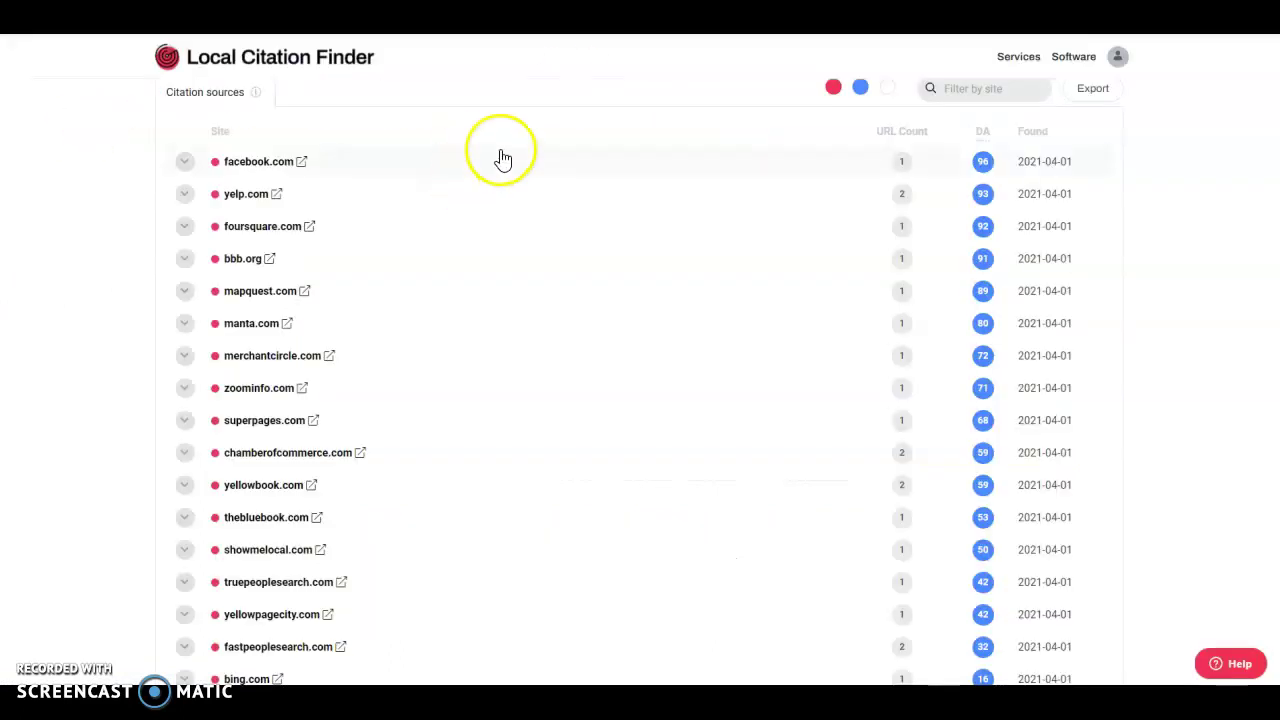
{"action": "scroll", "coordinate": [540, 180], "scroll_direction": "up", "scroll_amount": 2}
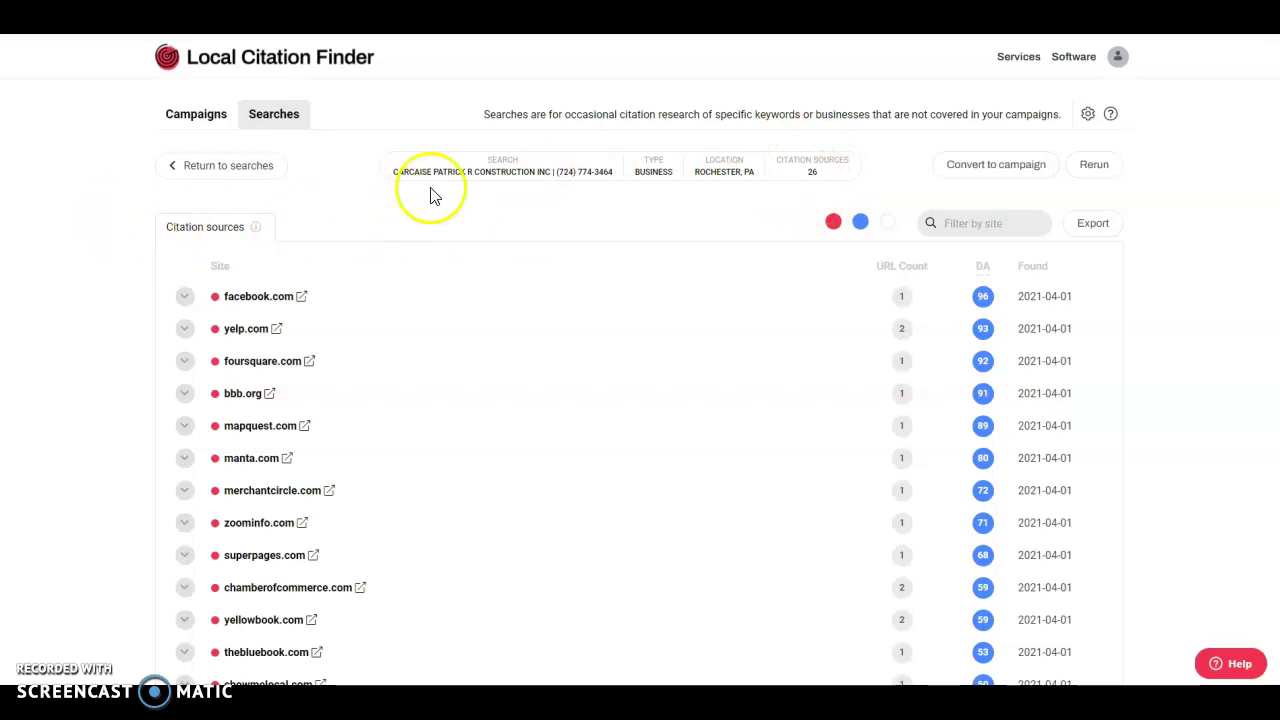
{"action": "left_click", "coordinate": [427, 36]}
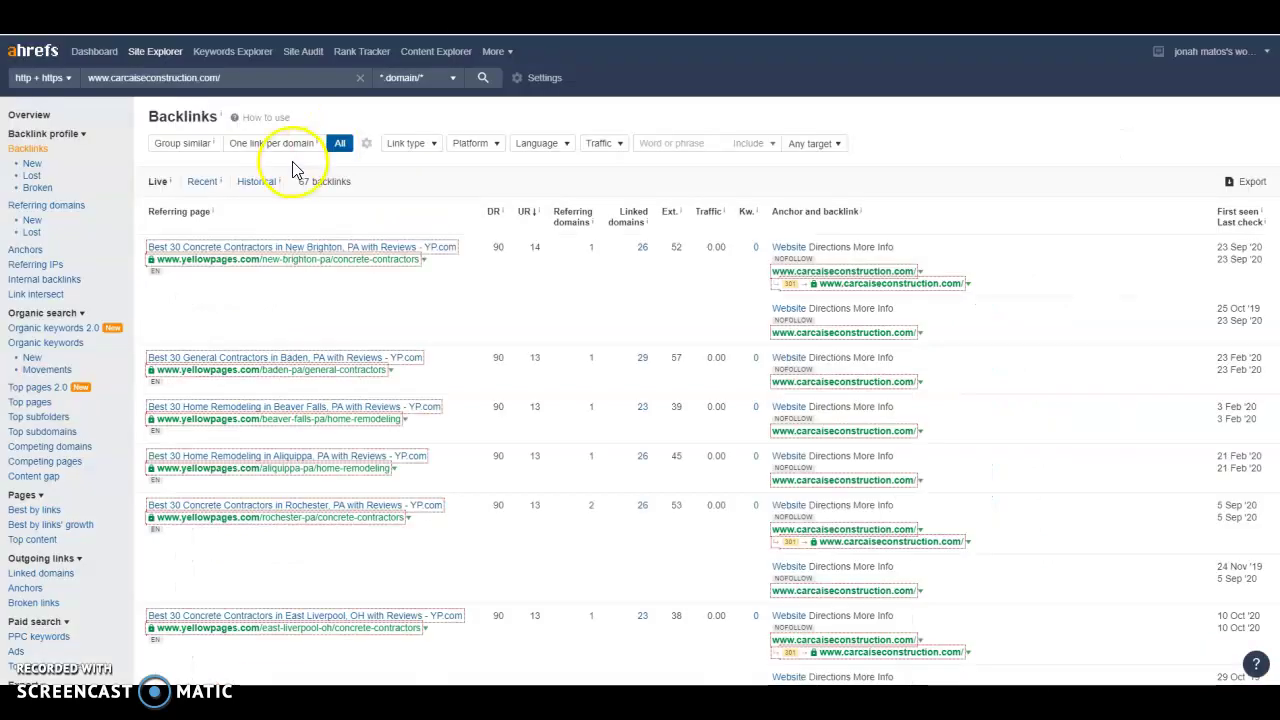